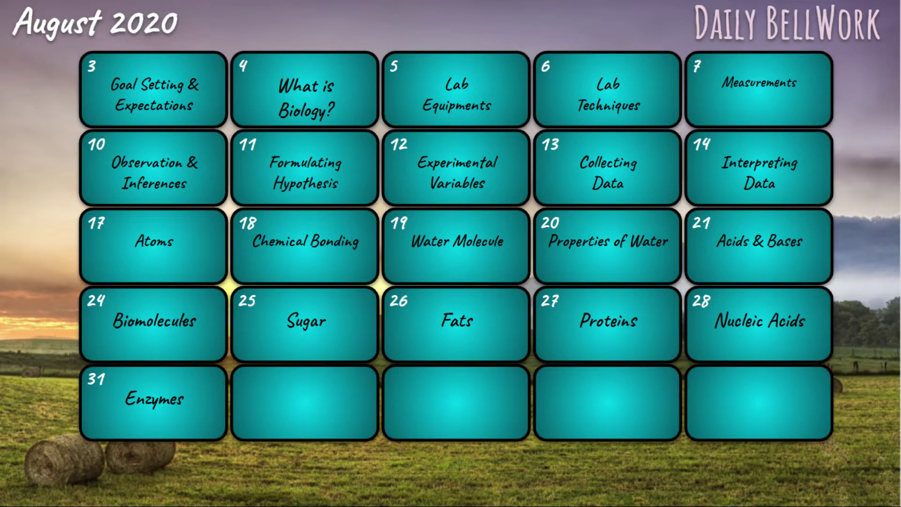
# Exit the August 2020 bellwork calendar slideshow to edit the deck.
pyautogui.press('Escape')
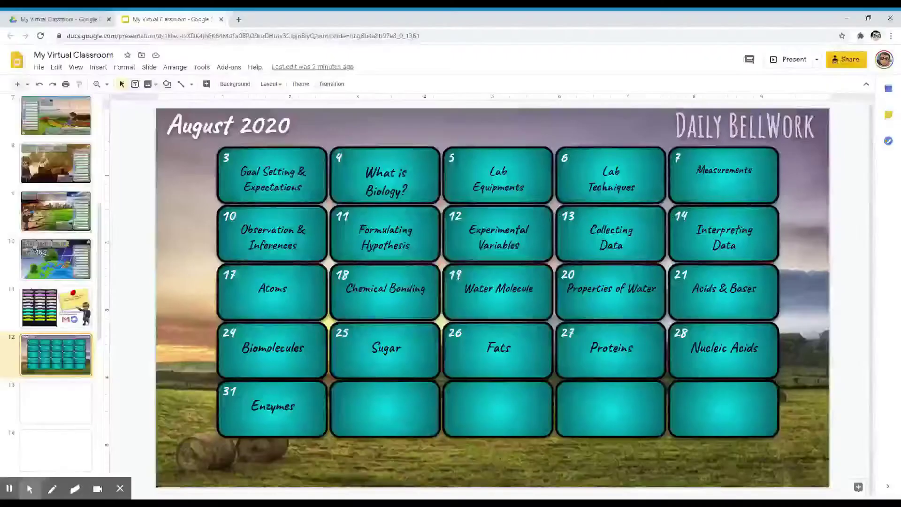
# Create a blank Google Form inside the Daily Bellwork folder in Drive.
pyautogui.doubleClick(312, 141)
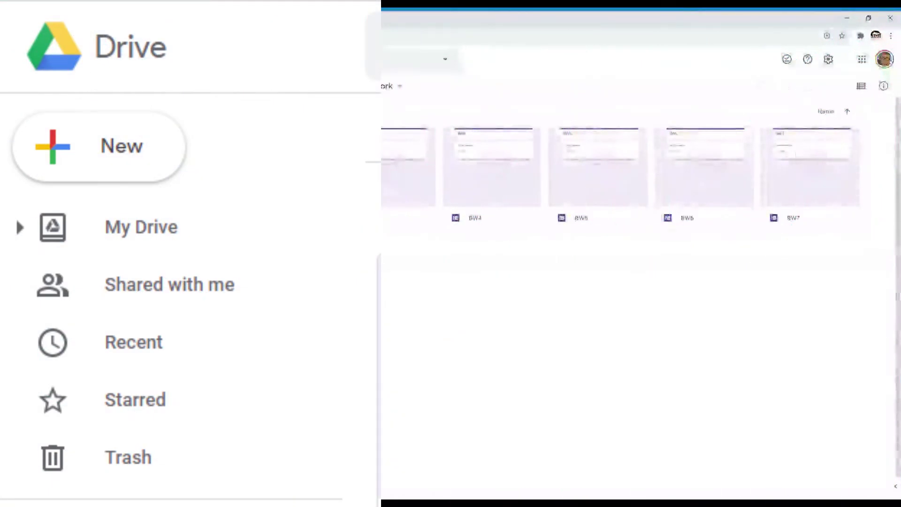
pyautogui.moveTo(56, 201)
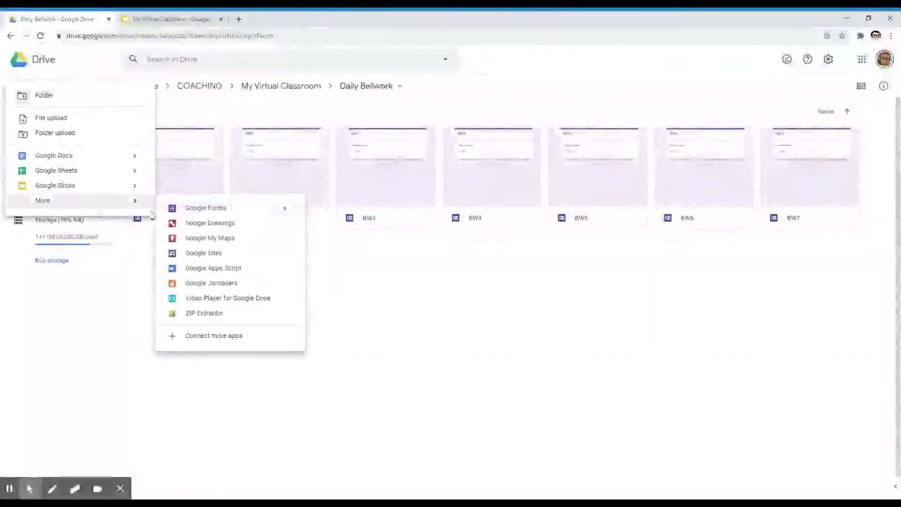
pyautogui.click(228, 210)
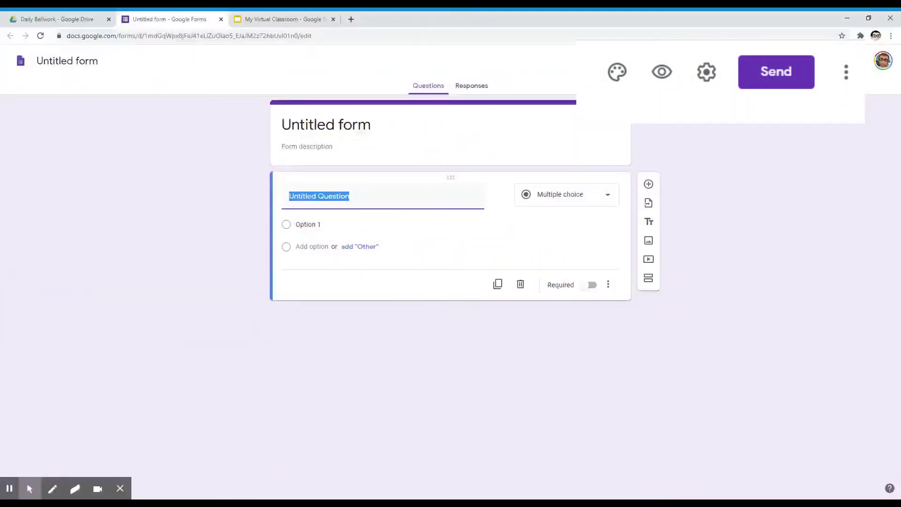
# Turn on 'Limit to 1 response' in the form's General settings and save, leaving quiz mode off.
pyautogui.click(791, 60)
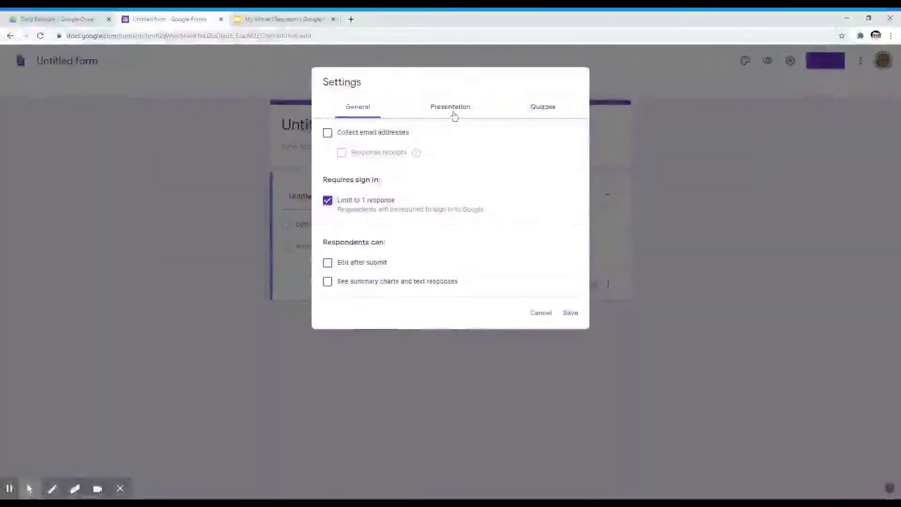
pyautogui.click(452, 111)
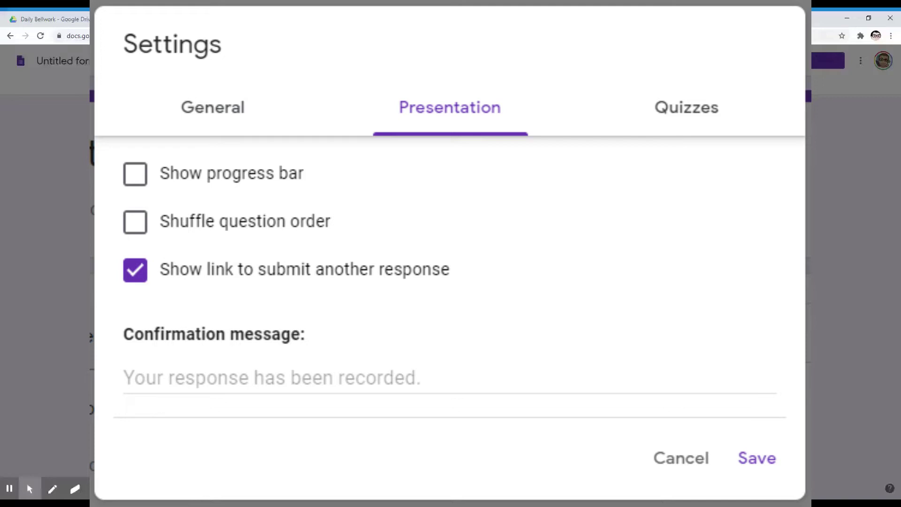
pyautogui.click(687, 107)
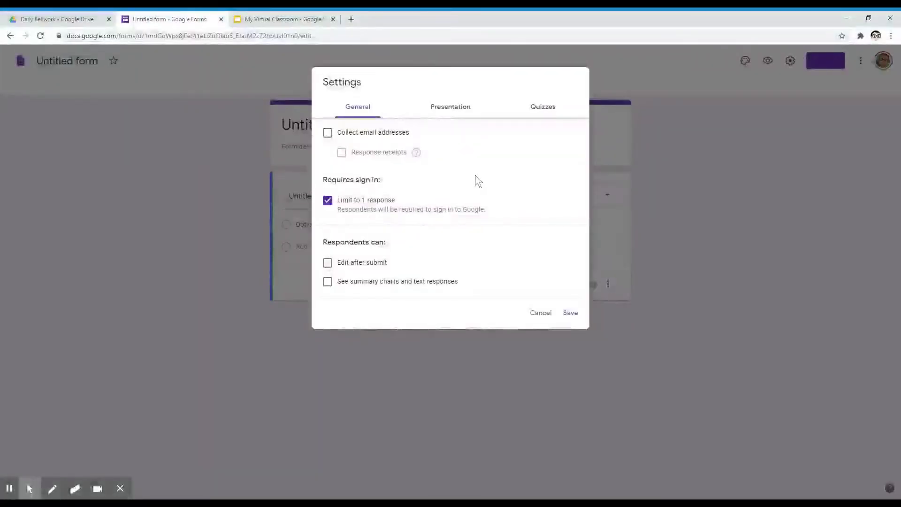
pyautogui.click(570, 312)
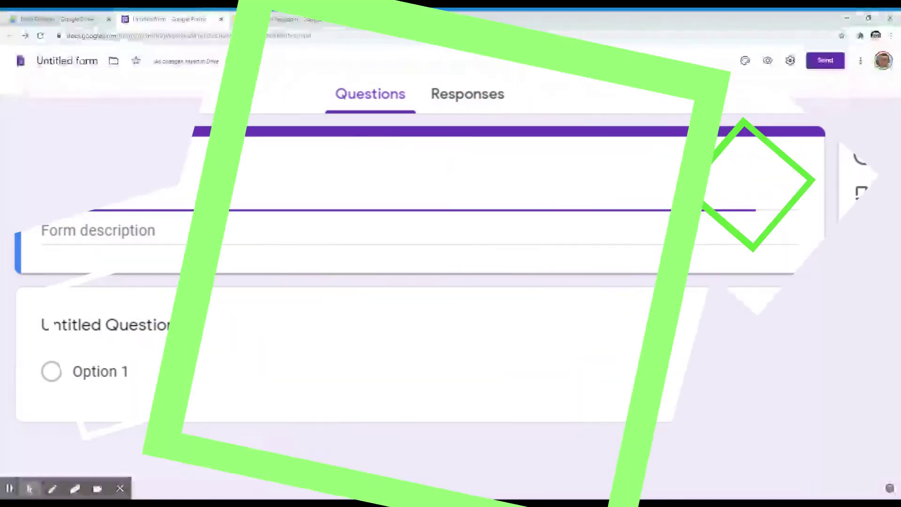
# Title the form BW8 and bring up the first question's type choices.
pyautogui.write('BW8')
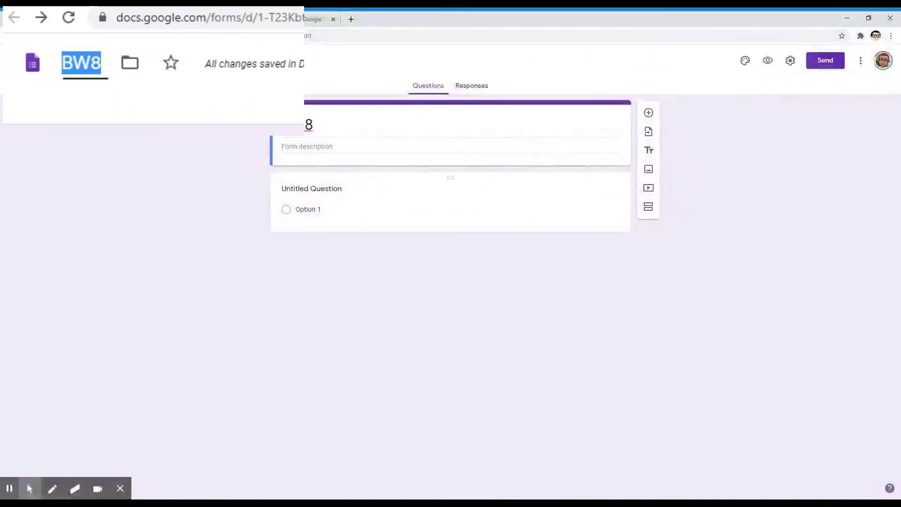
pyautogui.click(308, 209)
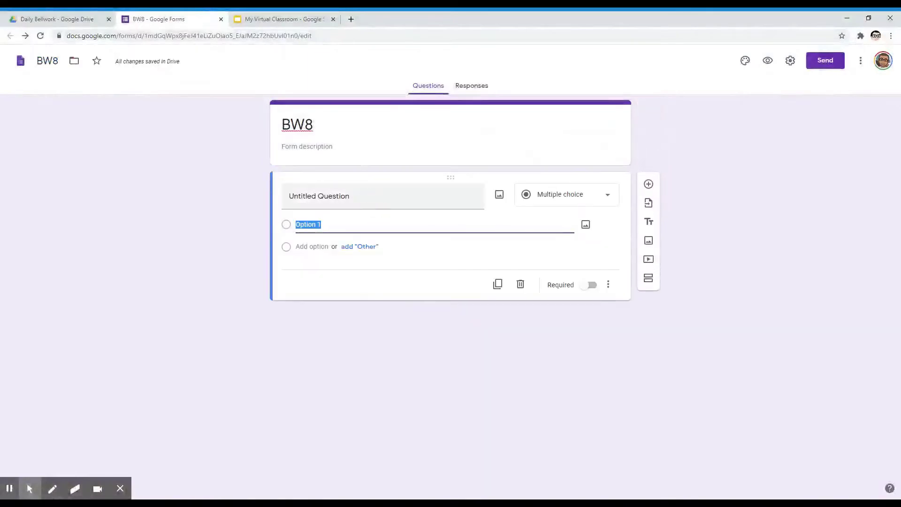
pyautogui.click(605, 196)
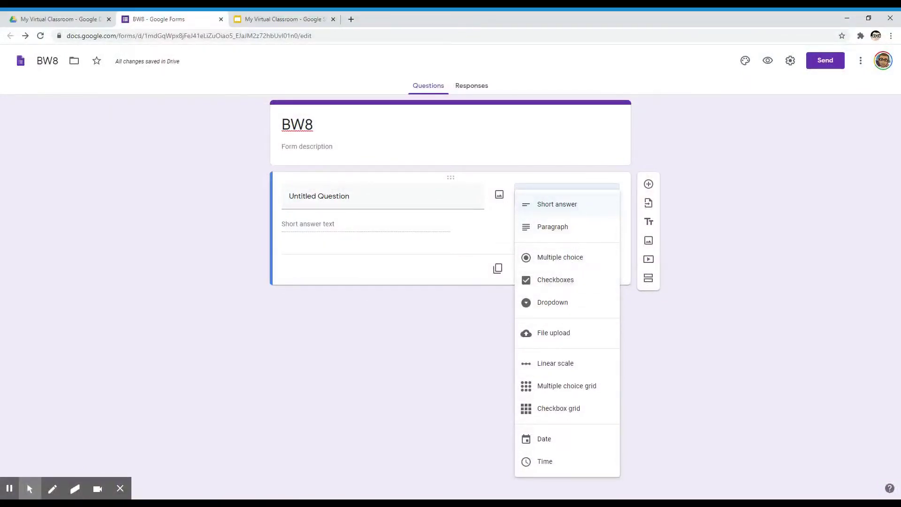
# Make question 1 a short answer with the pasted observations-and-inference text and an uploaded animal-tracks image.
pyautogui.click(579, 206)
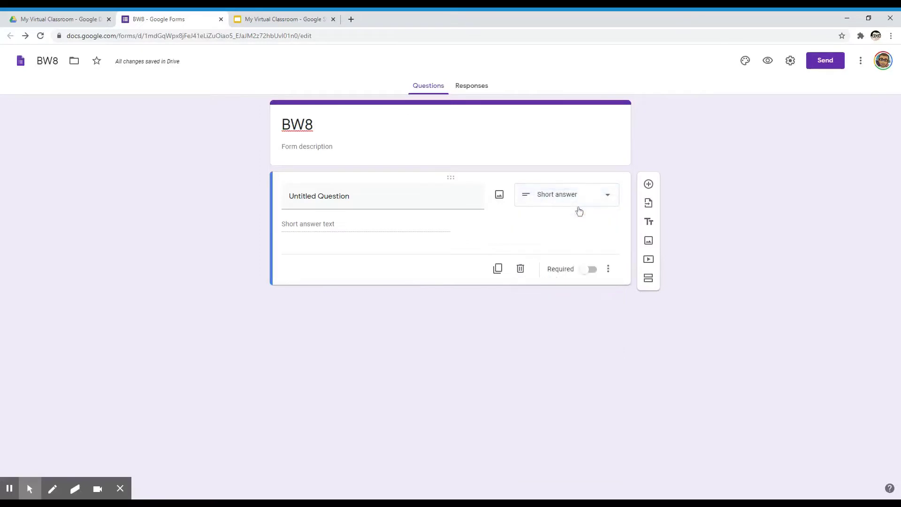
pyautogui.click(426, 199)
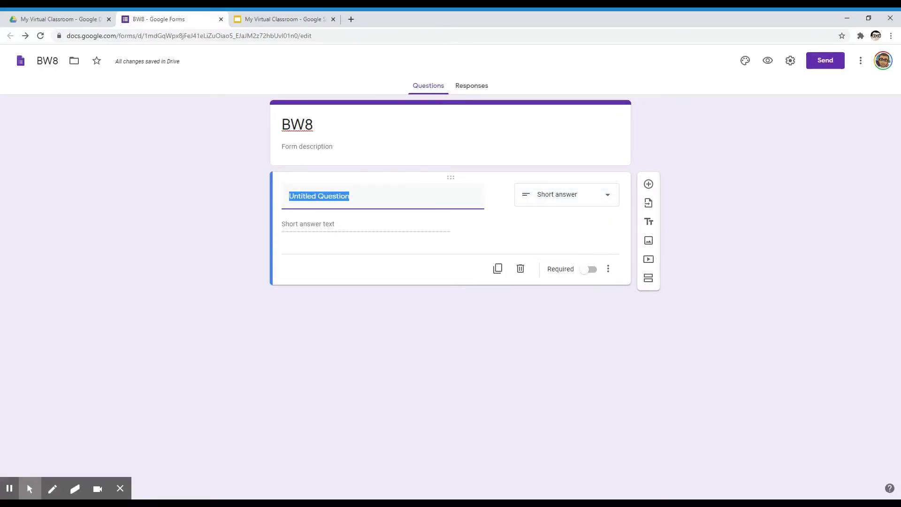
pyautogui.hotkey('ctrl', 'v')
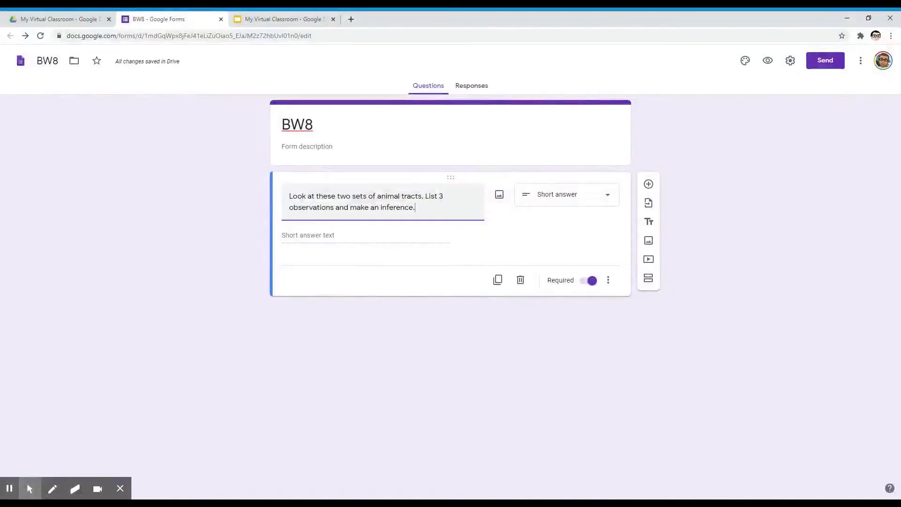
pyautogui.click(498, 195)
pyautogui.click(458, 332)
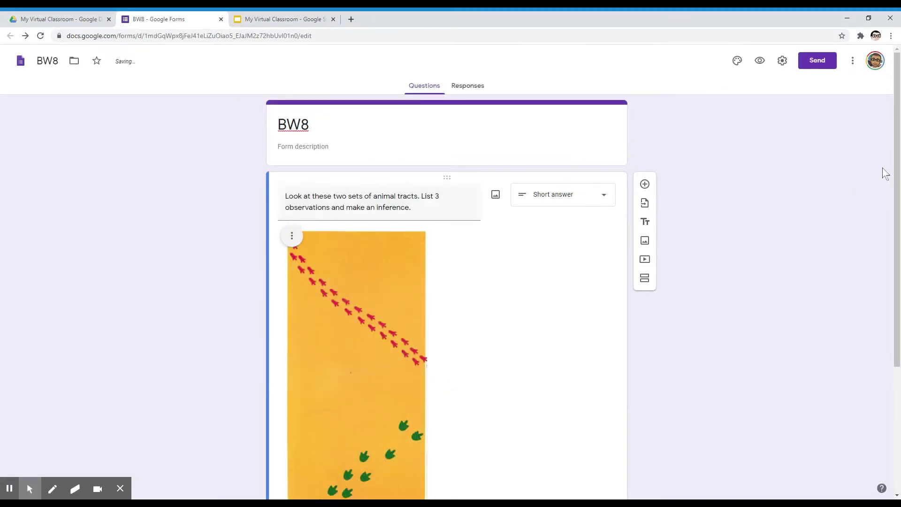
pyautogui.scroll(-4, 647, 117)
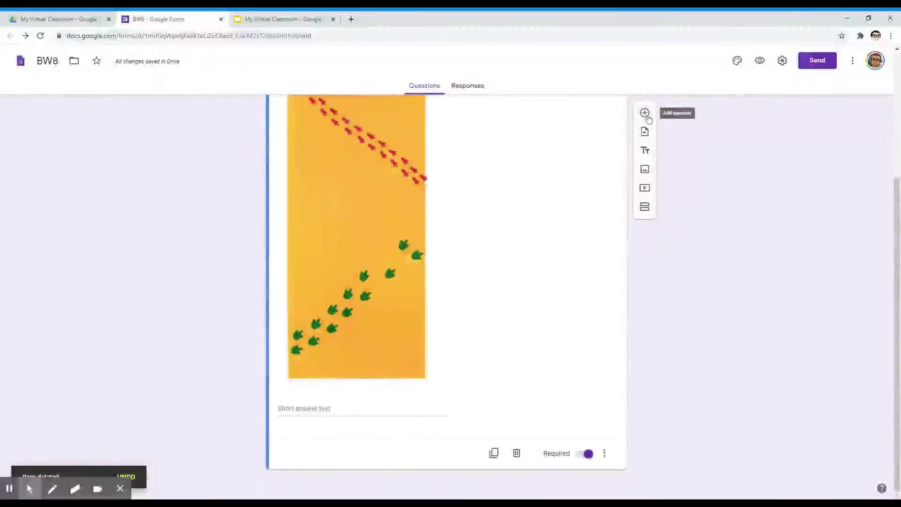
# Add a second question with the complete tracks image, asking for 3 new observations and an inference.
pyautogui.click(648, 117)
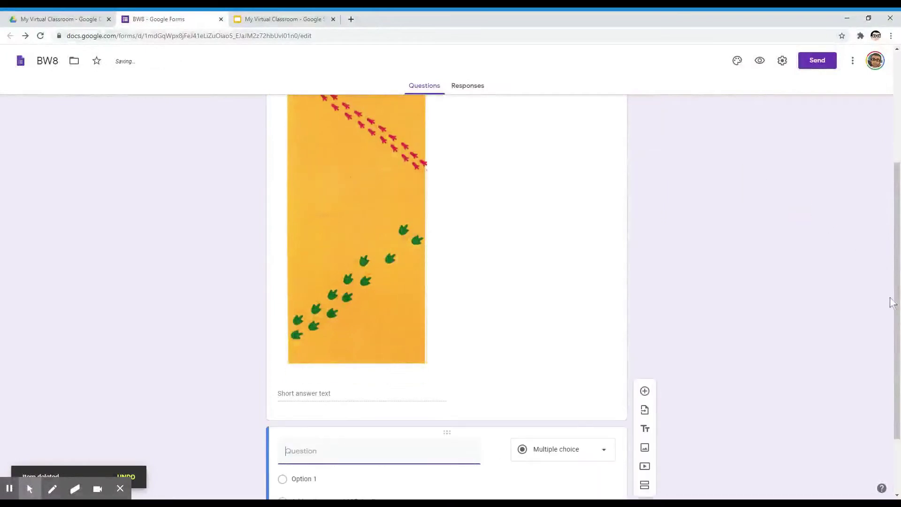
pyautogui.moveTo(891, 263); pyautogui.dragTo(891, 285)
pyautogui.click(643, 427)
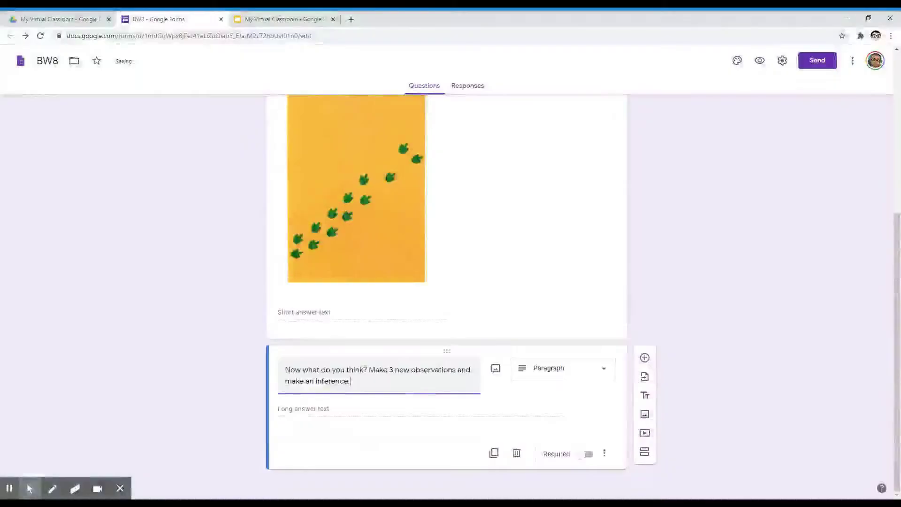
pyautogui.click(496, 370)
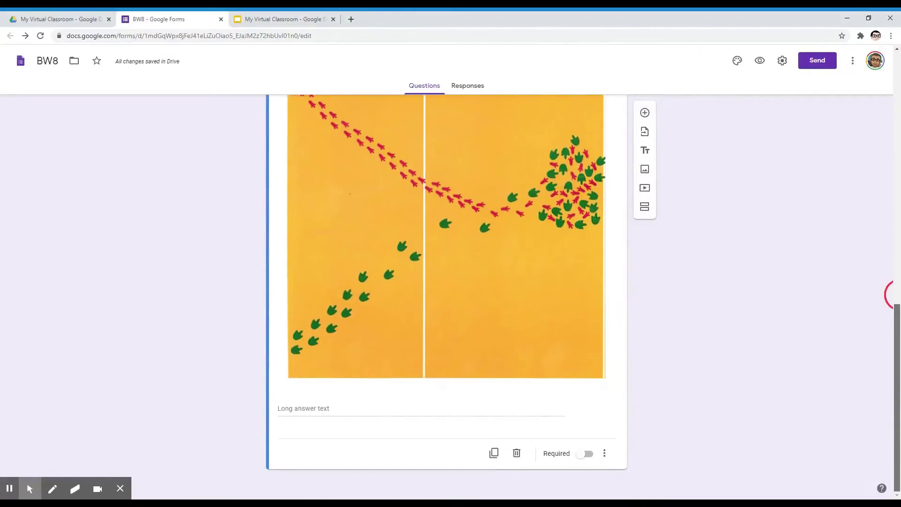
pyautogui.scroll(2, 854, 378)
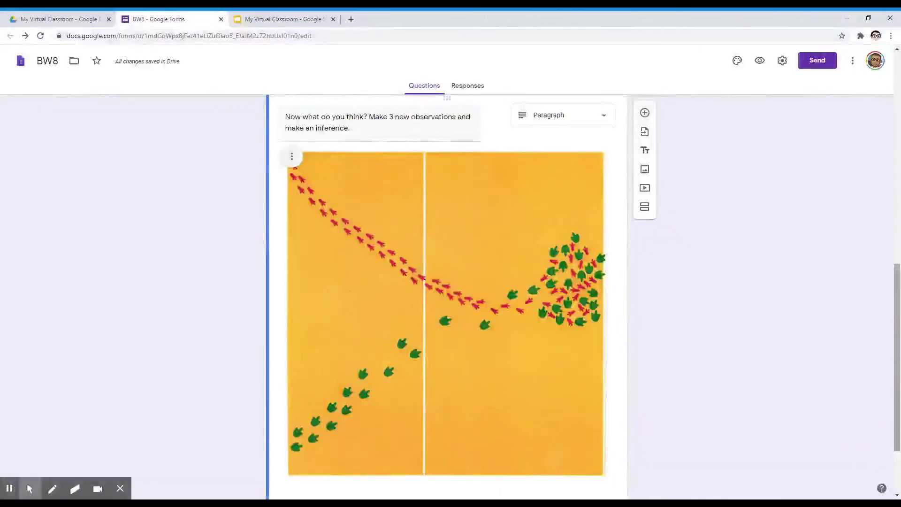
pyautogui.scroll(-2, 899, 378)
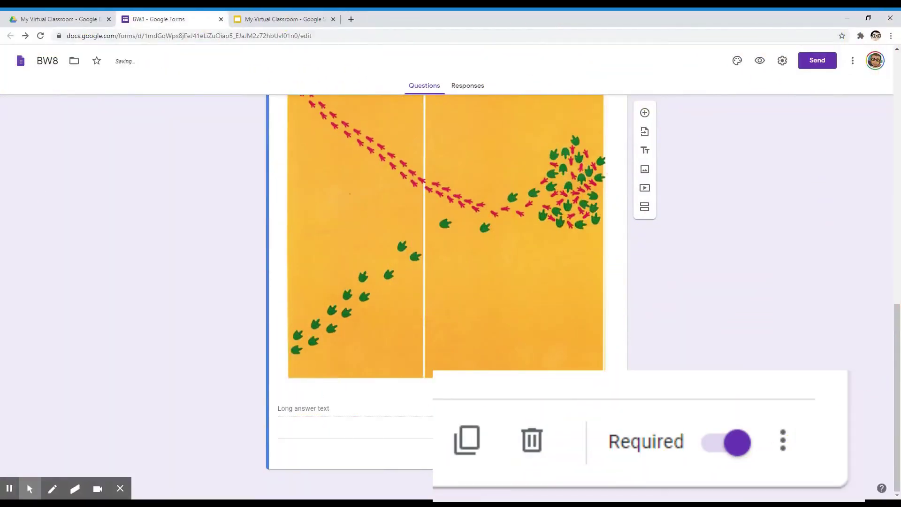
pyautogui.scroll(3, 795, 159)
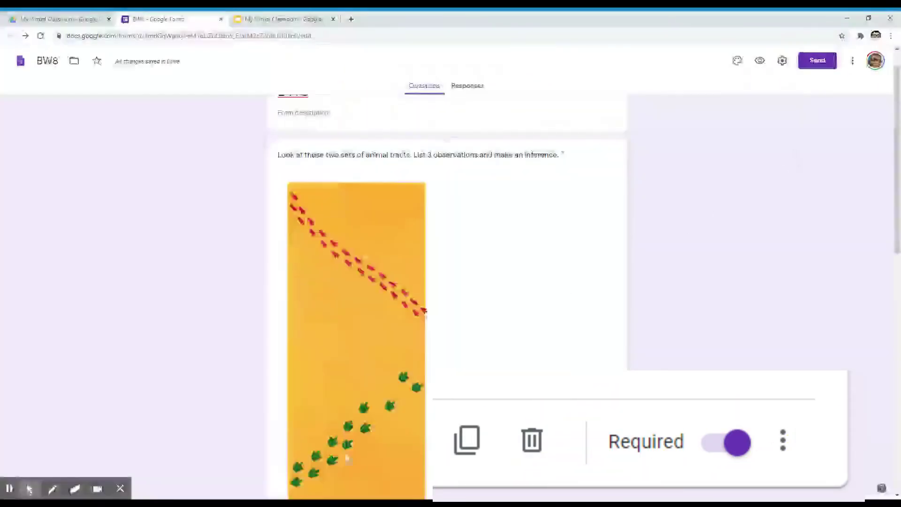
pyautogui.click(760, 61)
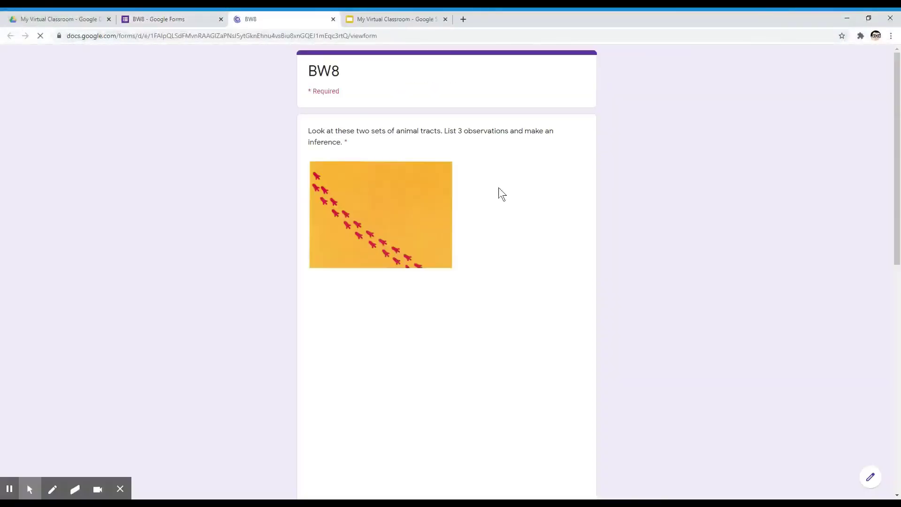
pyautogui.moveTo(897, 129)
pyautogui.mouseDown()
pyautogui.moveTo(893, 141)
pyautogui.moveTo(897, 127)
pyautogui.mouseUp()
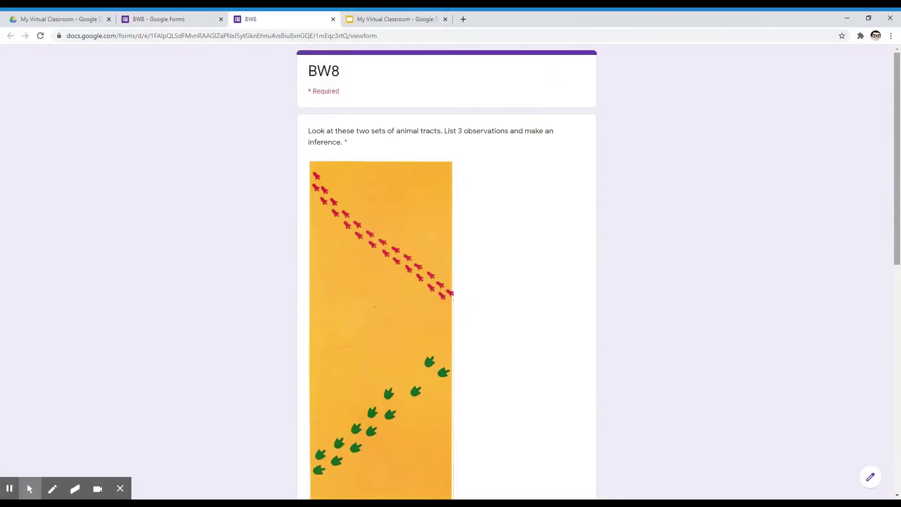
pyautogui.scroll(-7, 892, 111)
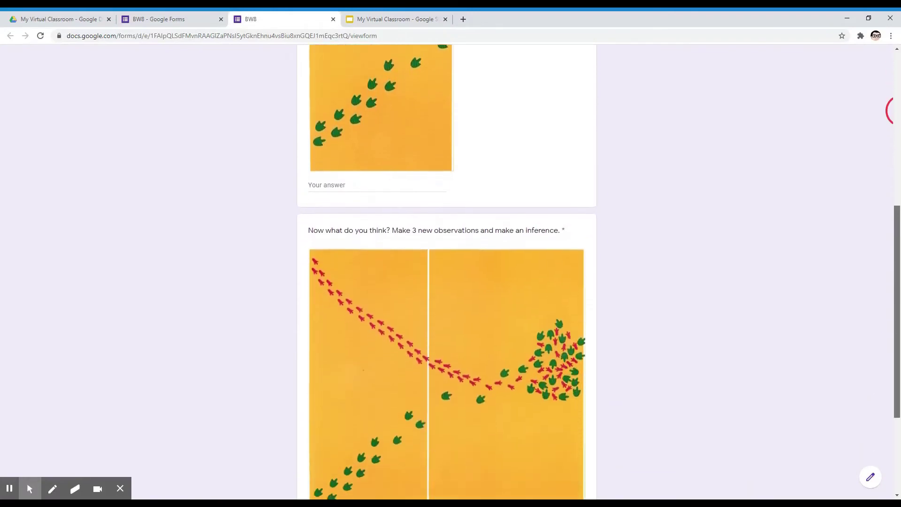
pyautogui.scroll(-2, 892, 111)
pyautogui.hotkey('ctrl', 'w')
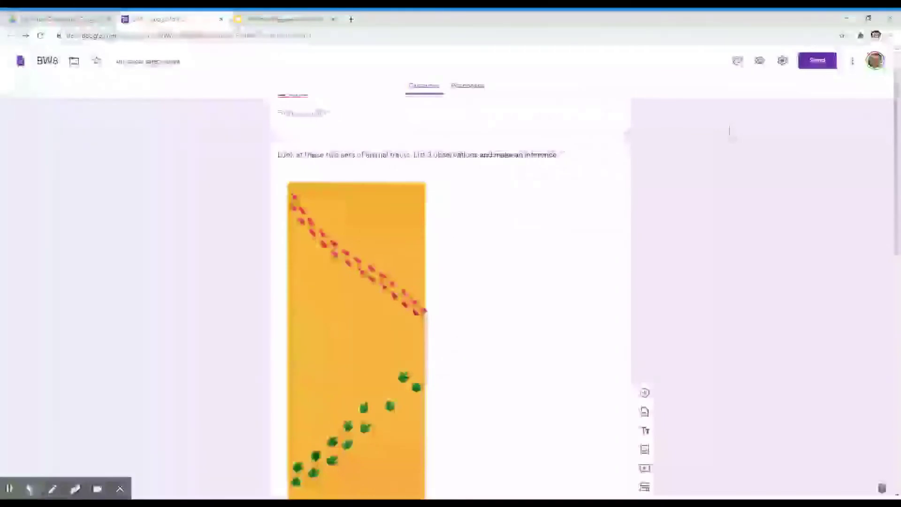
# Copy BW8's shortened share link from the Send dialog and return to the My Virtual Classroom deck.
pyautogui.click(817, 60)
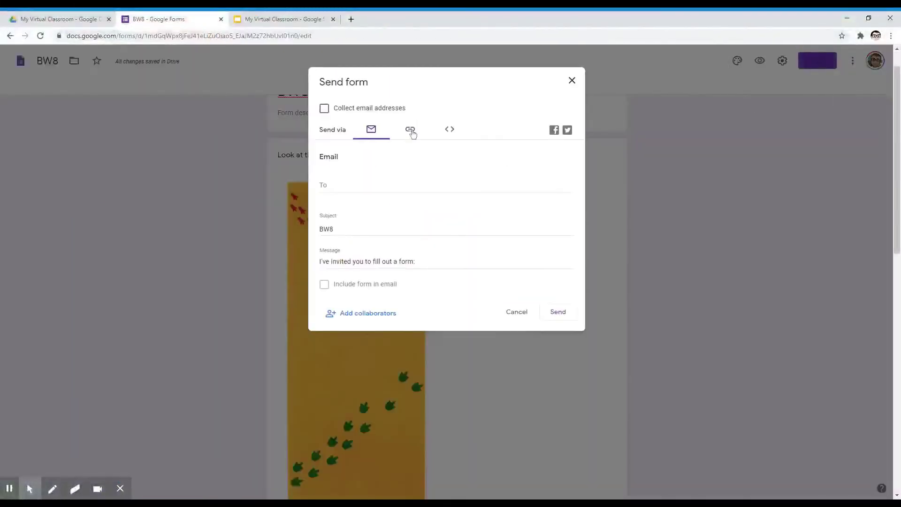
pyautogui.click(411, 130)
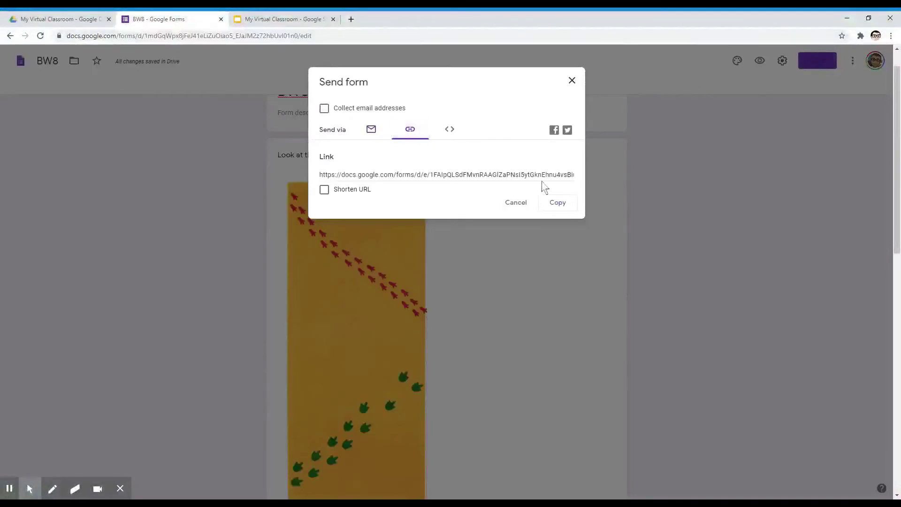
pyautogui.click(554, 203)
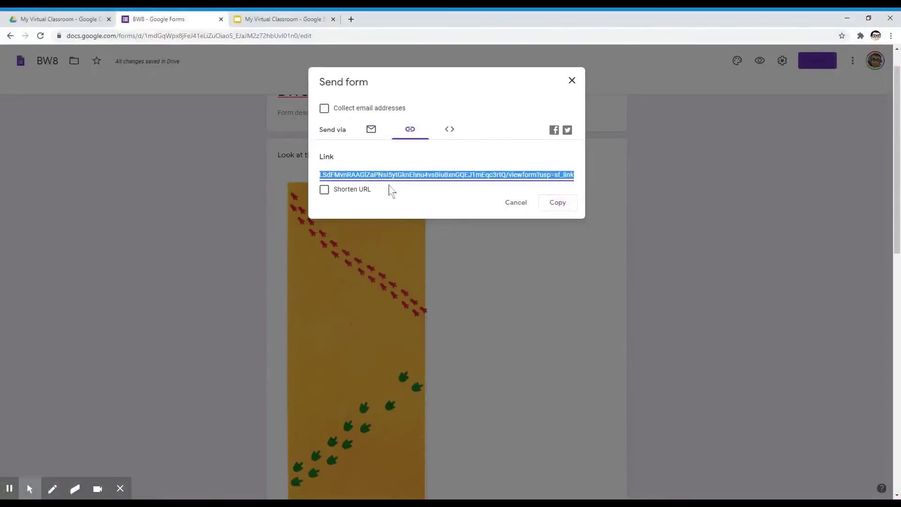
pyautogui.click(324, 191)
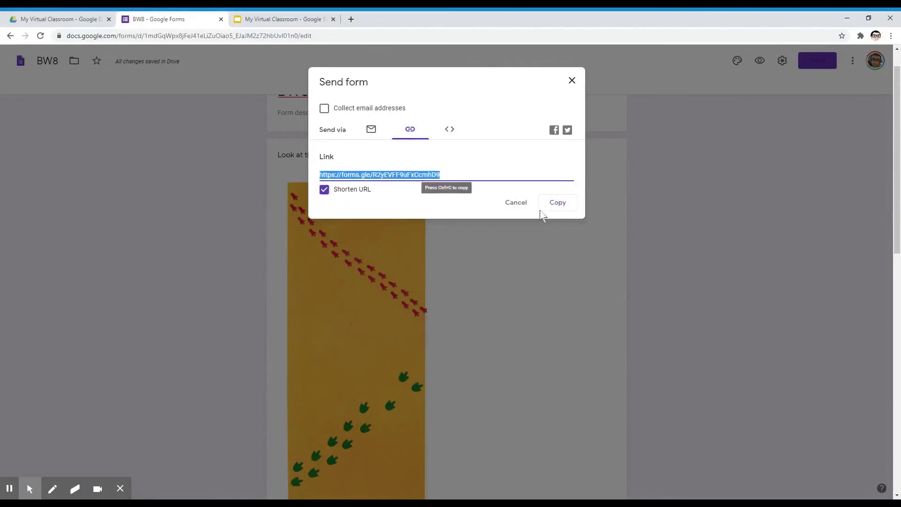
pyautogui.click(557, 204)
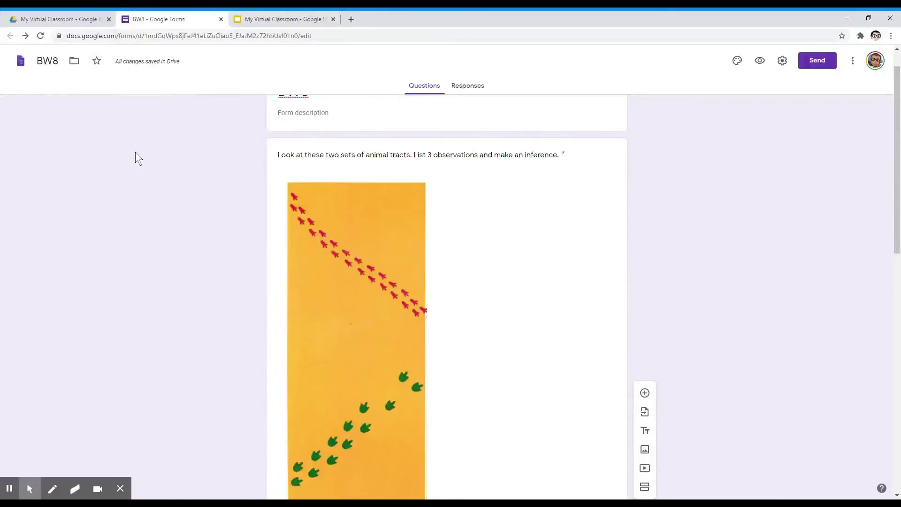
pyautogui.click(267, 21)
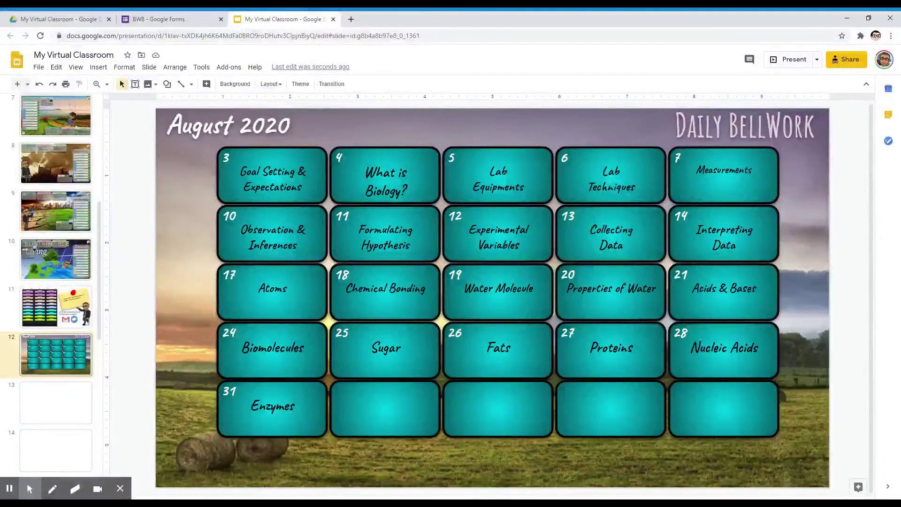
# Link the day 10 'Observation & Inferences' text to the BW8 form's shortened URL.
pyautogui.click(275, 237)
pyautogui.moveTo(240, 228); pyautogui.dragTo(310, 256)
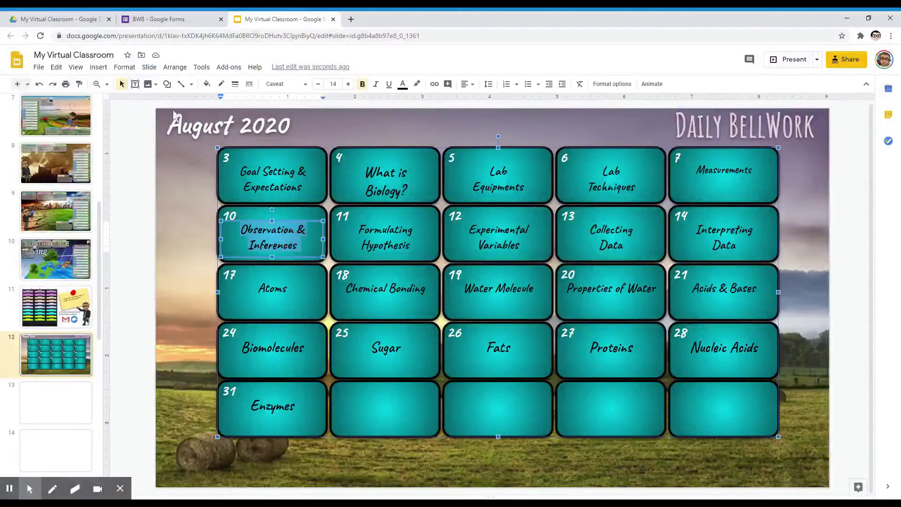
pyautogui.click(98, 67)
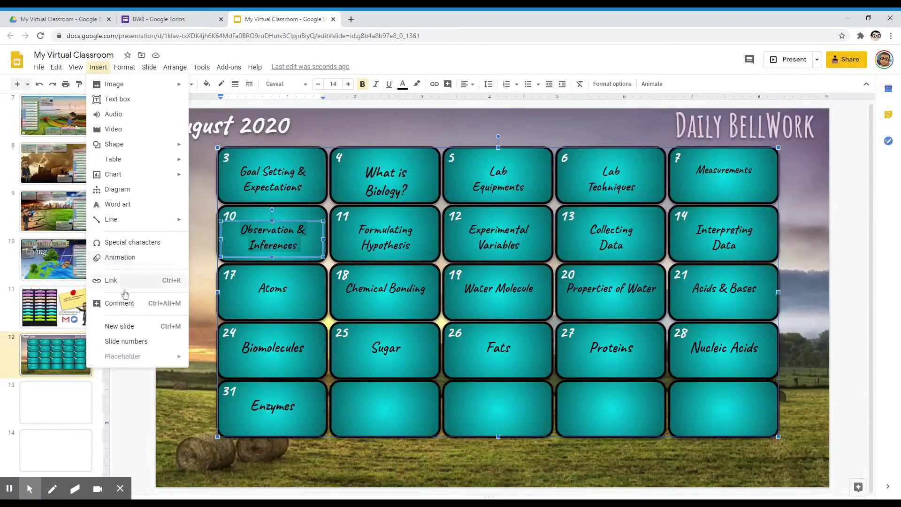
pyautogui.click(111, 280)
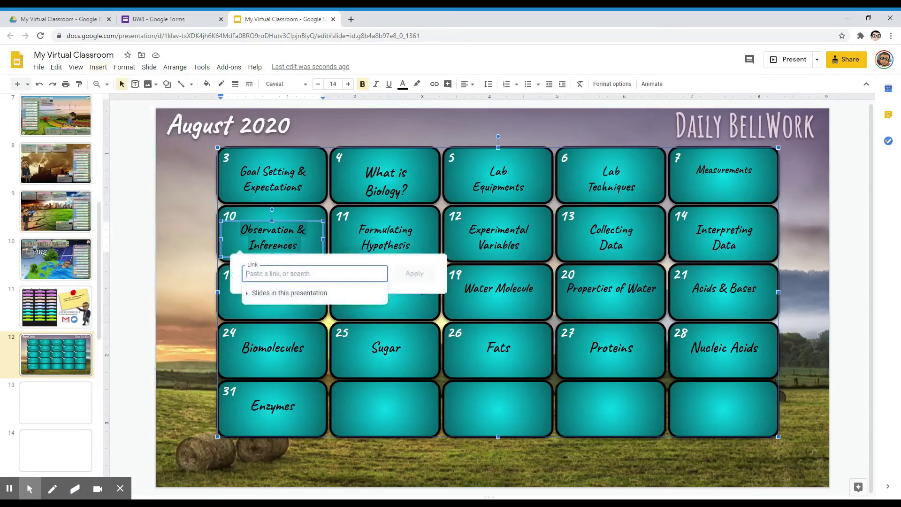
pyautogui.hotkey('ctrl', 'v')
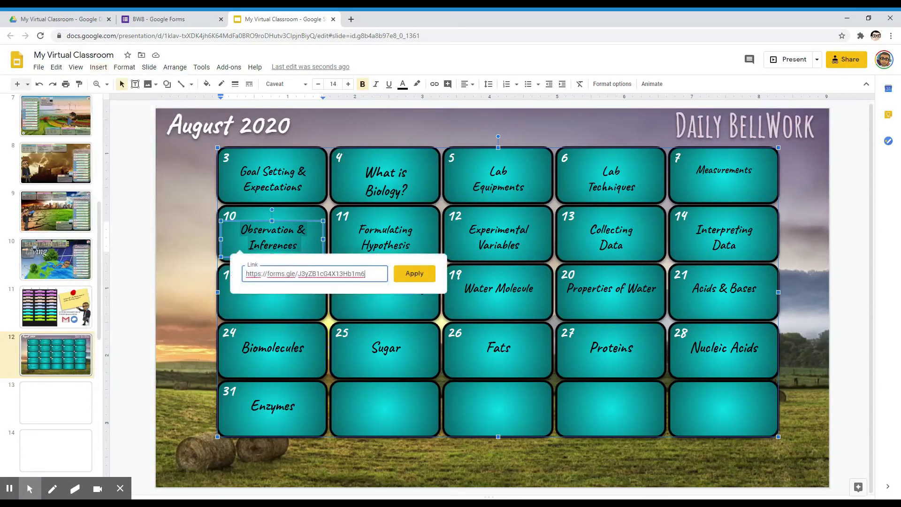
pyautogui.click(425, 274)
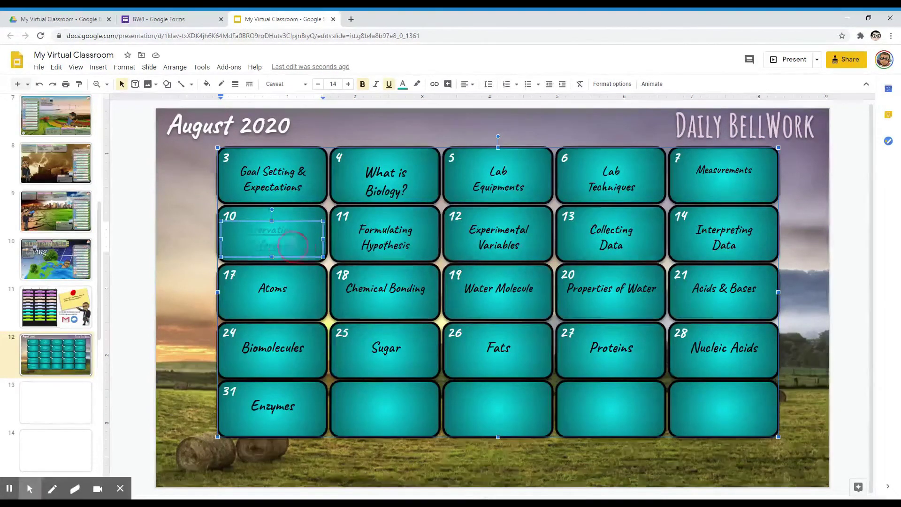
# Set the linked 'Observation & Inferences' text colour back to black.
pyautogui.click(238, 227)
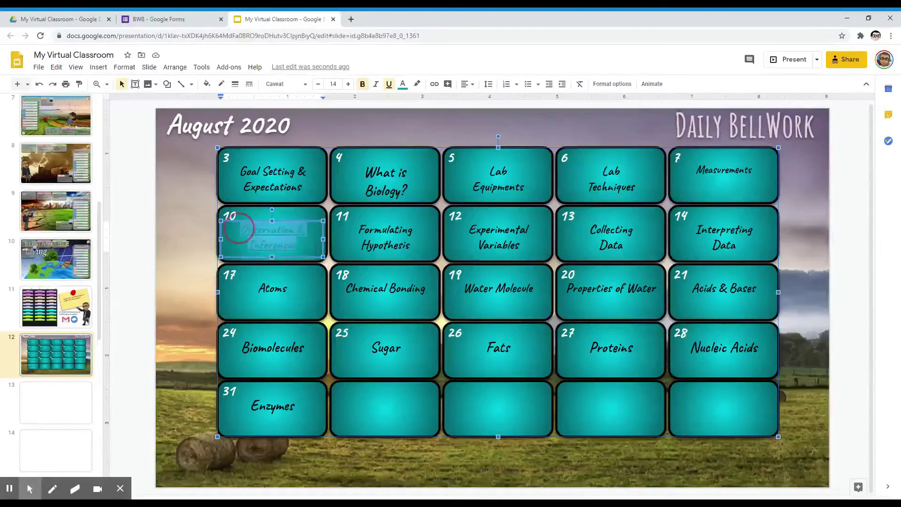
pyautogui.click(403, 84)
pyautogui.click(407, 101)
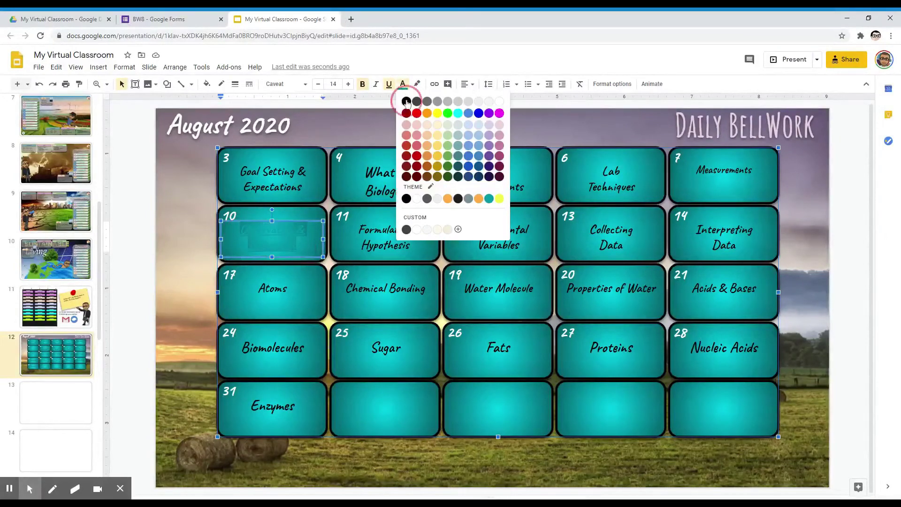